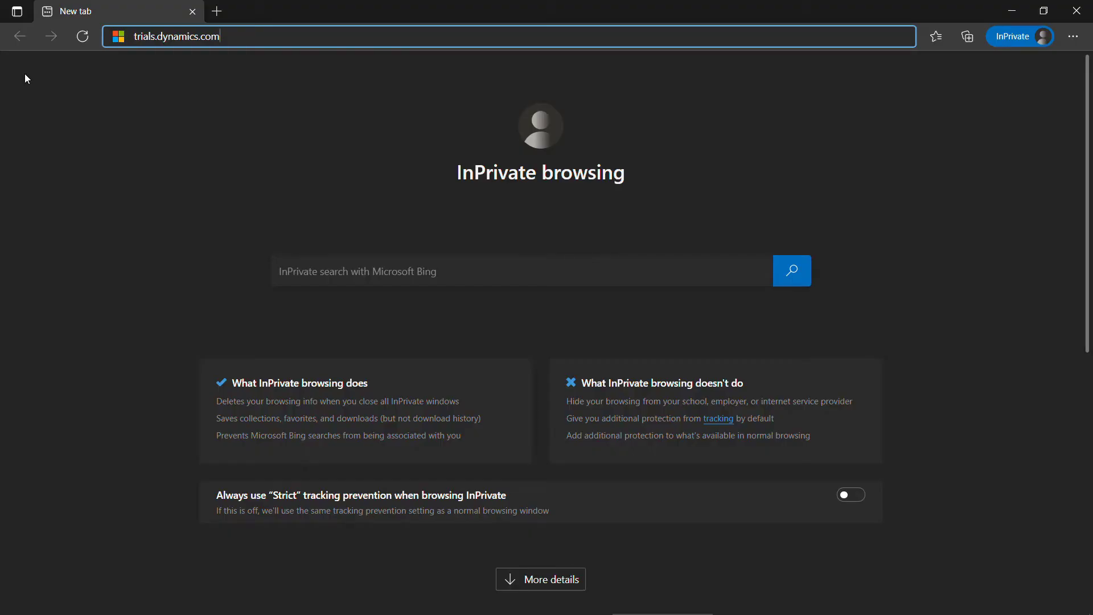
Load the Dynamics 365 trials page, start the Sales free trial, and submit it with no email
key("Return")
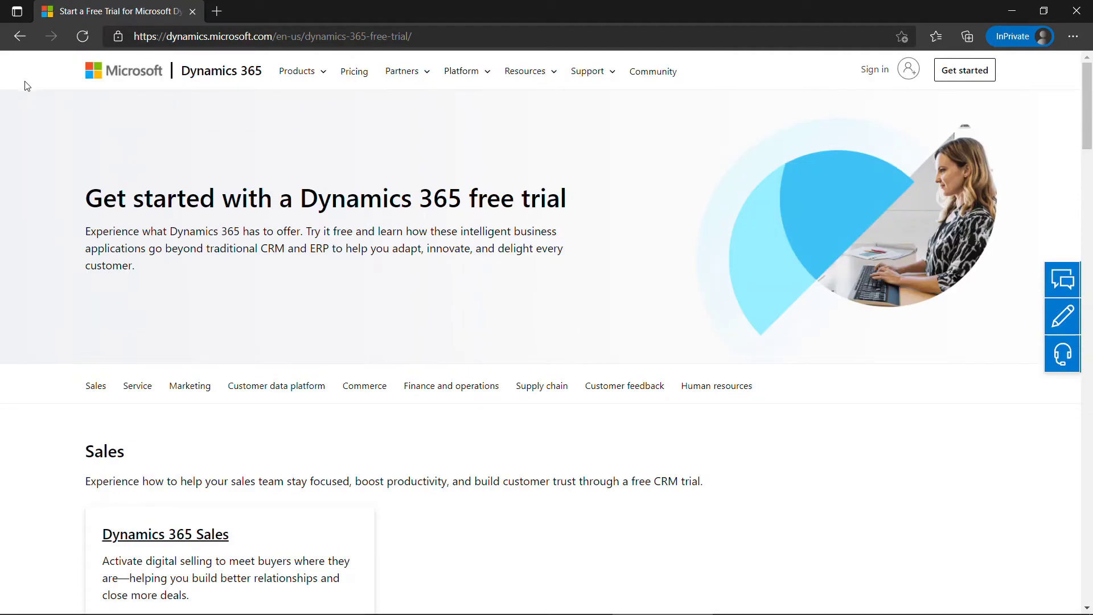
scroll(31, 121, "down", 3)
scroll(32, 126, "down", 2)
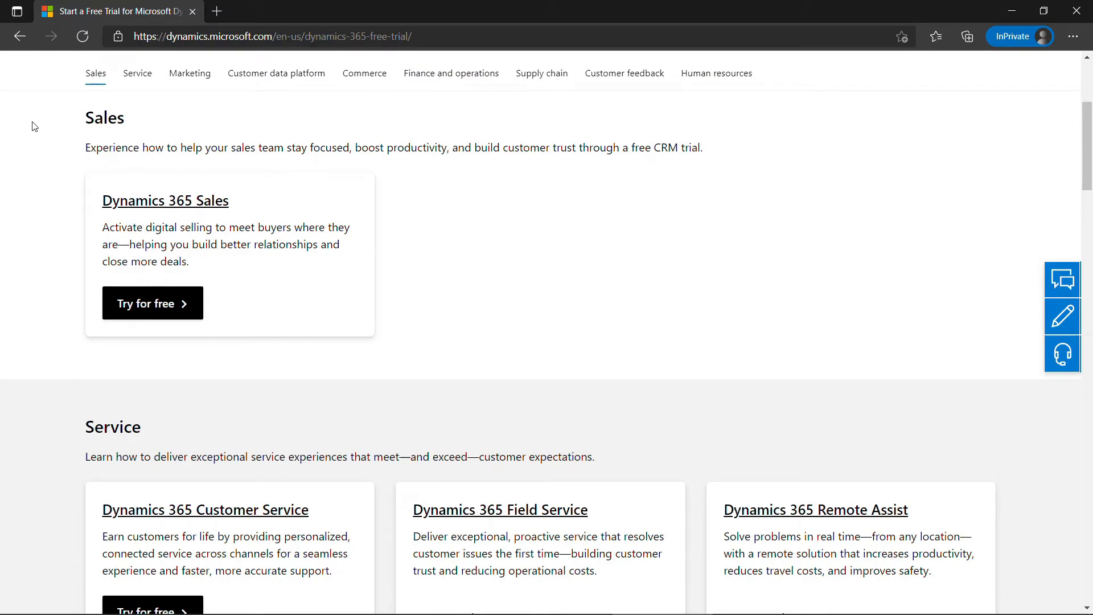
scroll(45, 211, "down", 6)
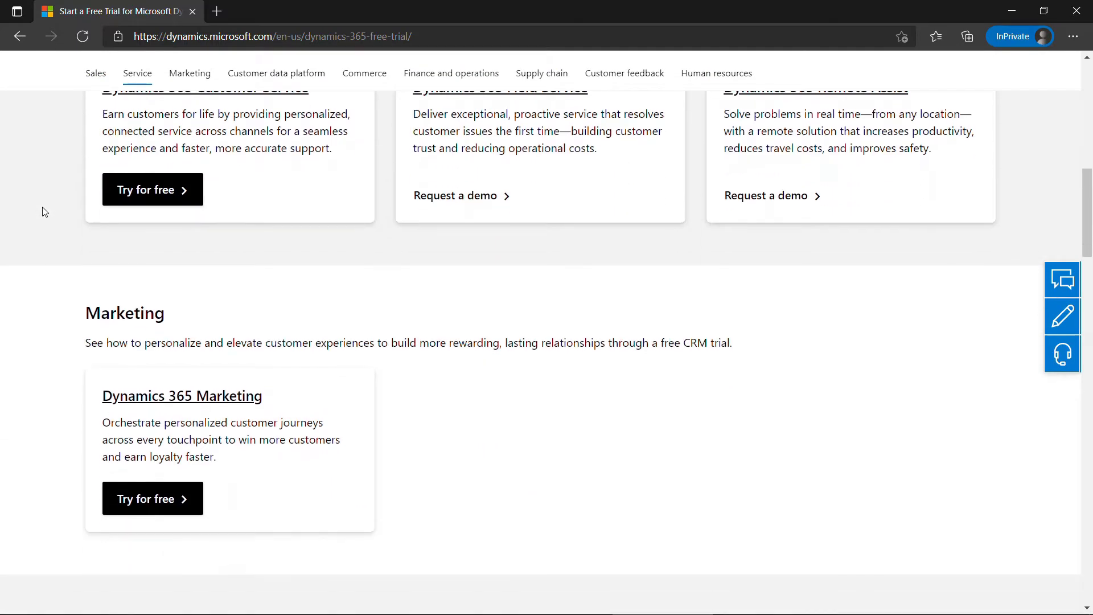
scroll(45, 211, "up", 6)
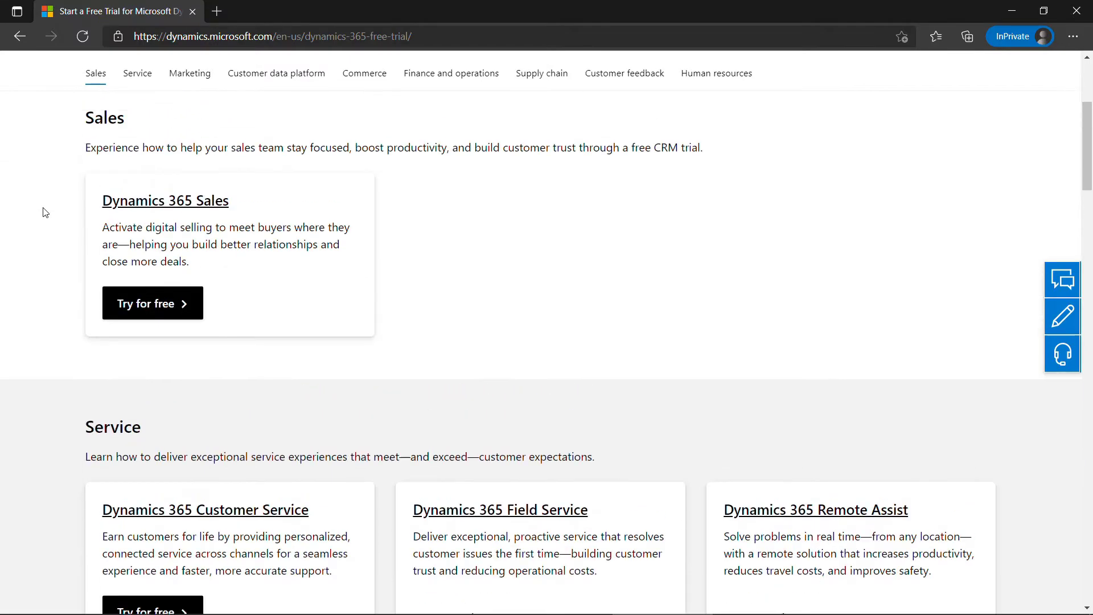
left_click(134, 304)
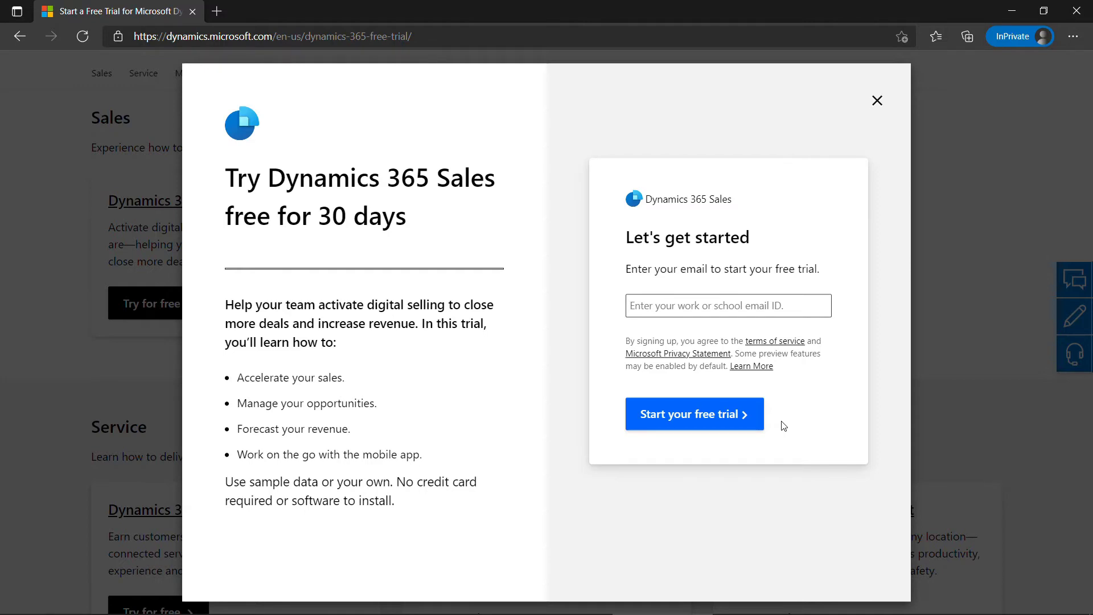
left_click(696, 418)
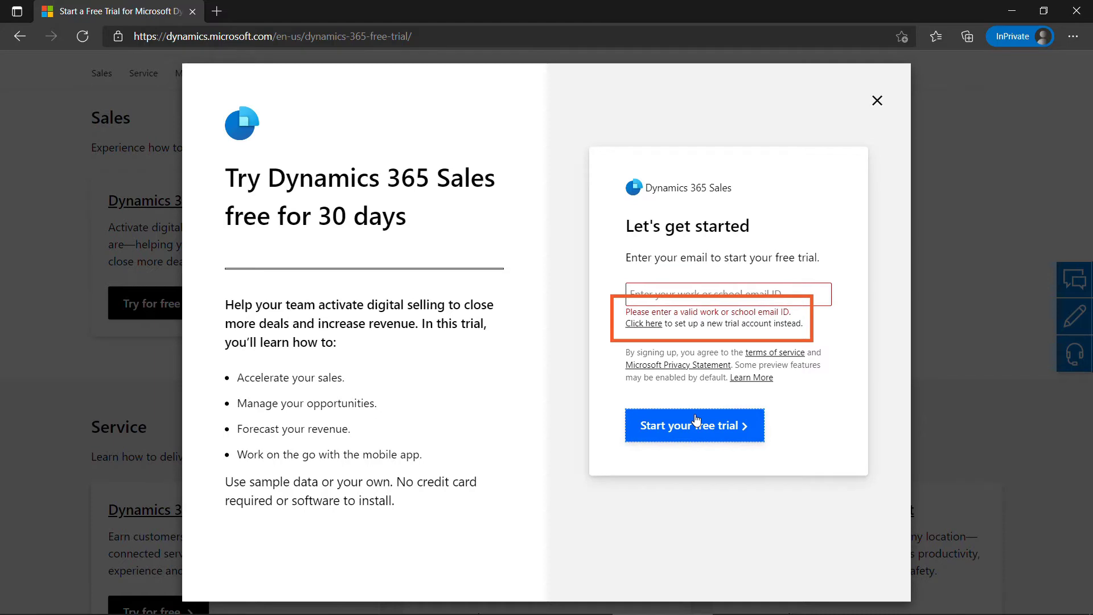
Enter the work email address and choose to create a new account instead of signing in
left_click(650, 330)
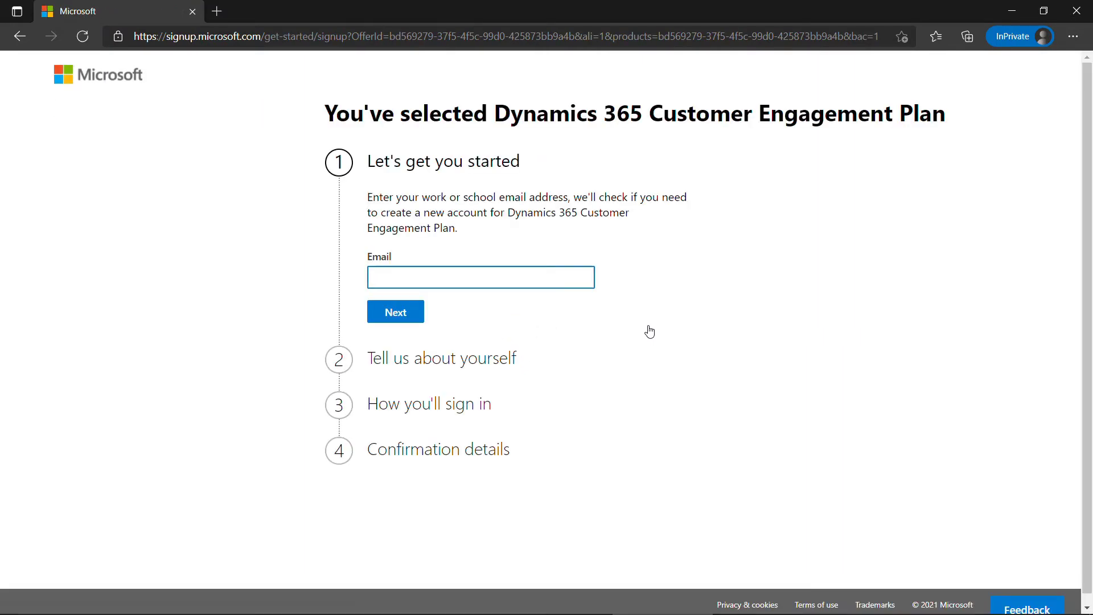
key("ctrl+v")
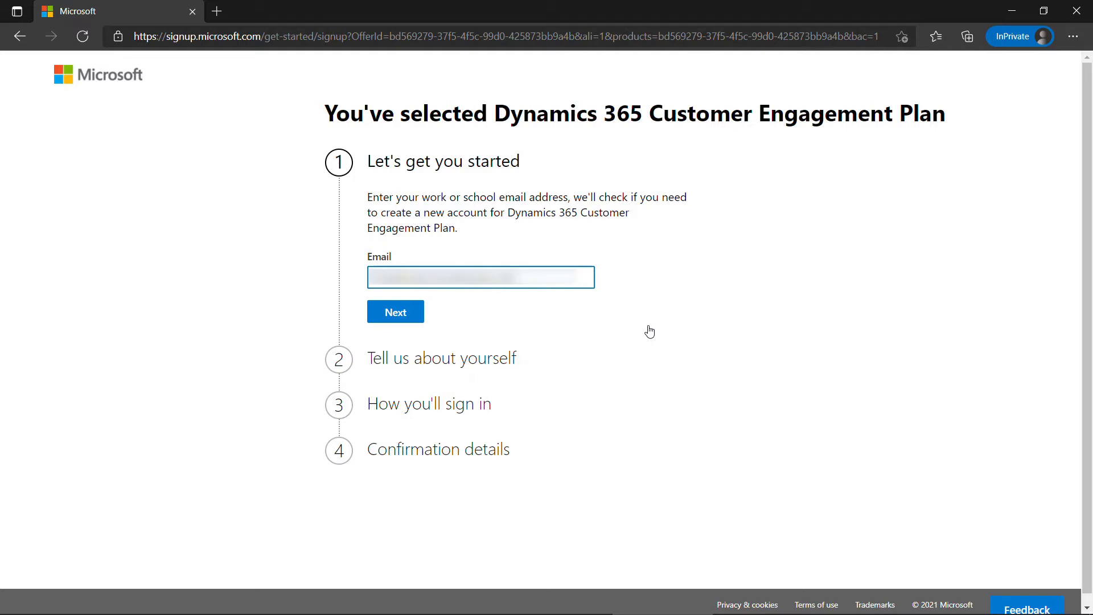
left_click(398, 314)
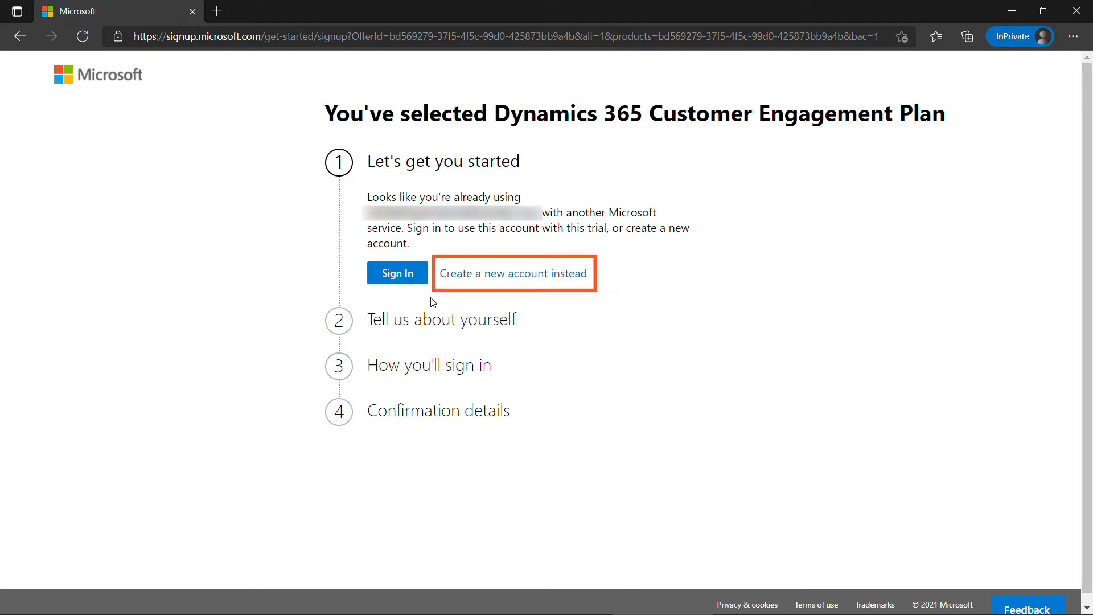
left_click(475, 277)
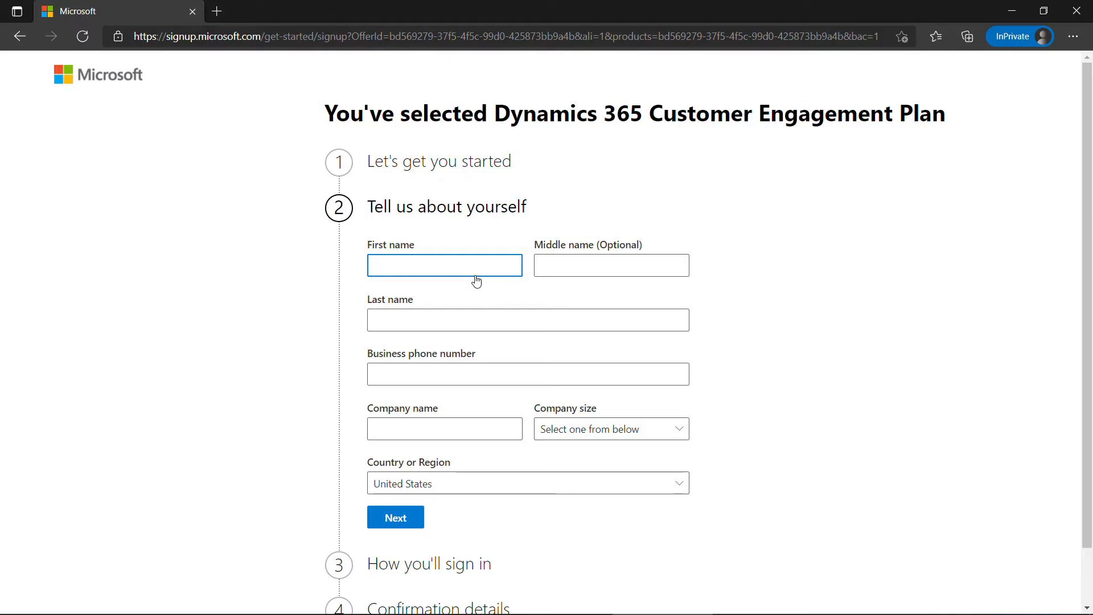
Fill in name, phone and company details (size 1 person), then verify the phone by text code
left_click(475, 283)
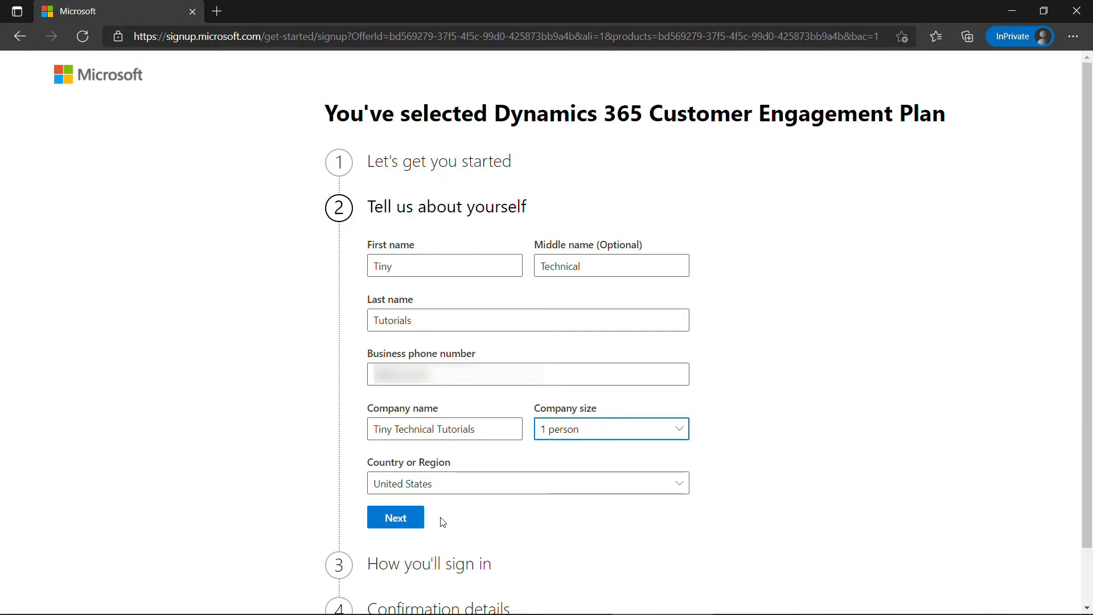
left_click(411, 518)
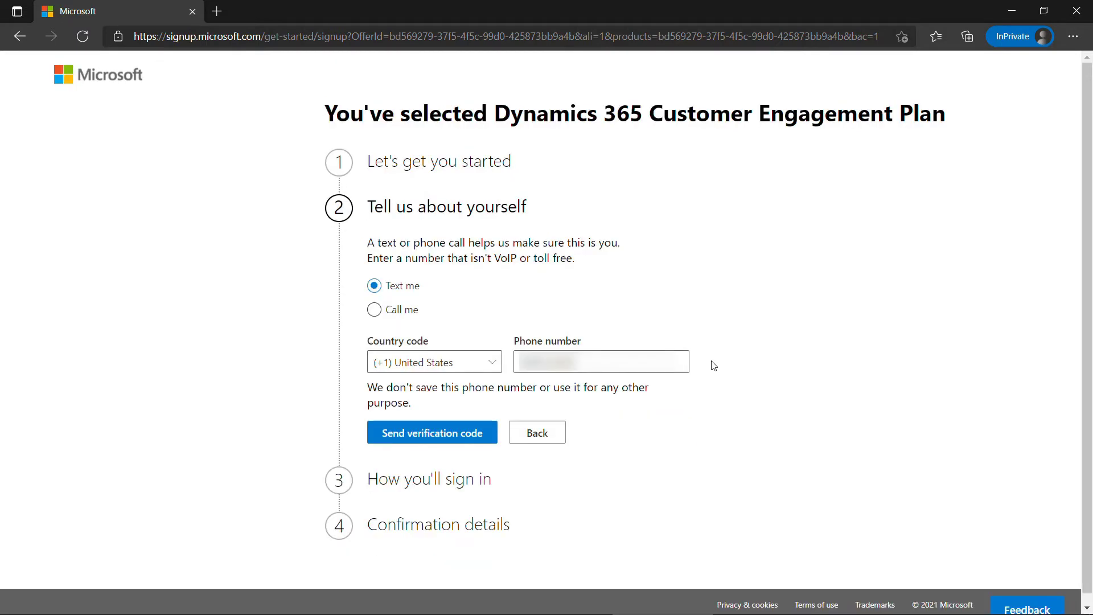
left_click(447, 441)
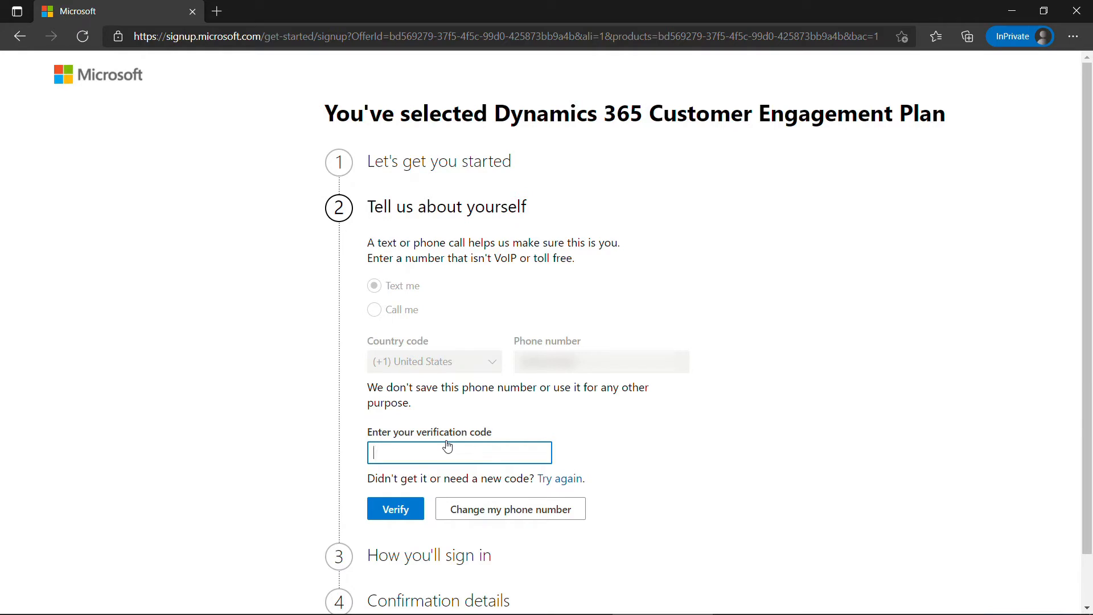
left_click(391, 510)
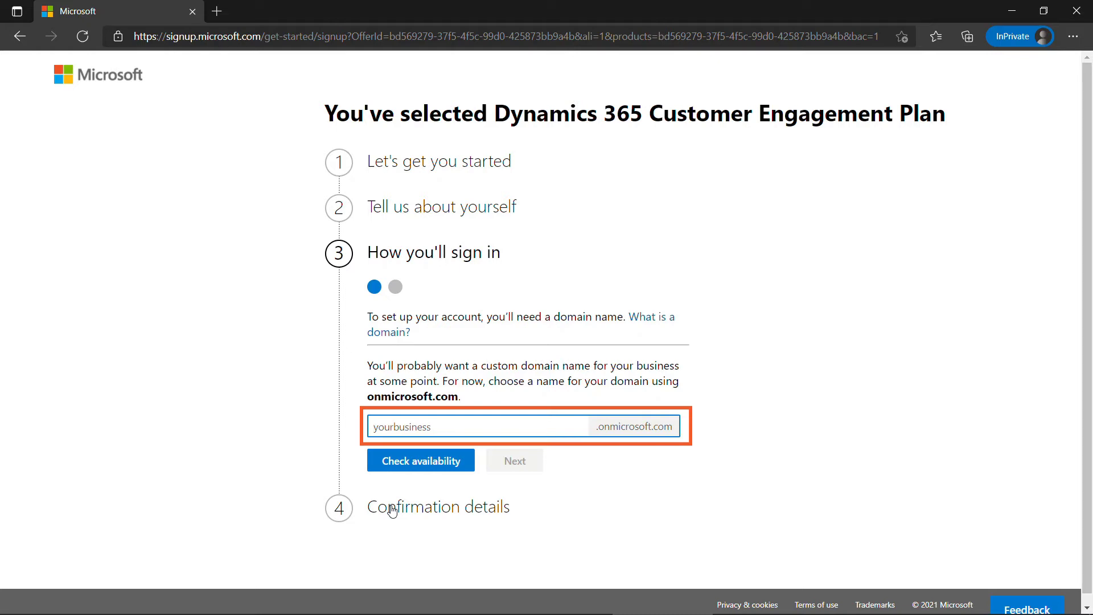
Claim the domain tttyoutube.onmicrosoft.com after confirming it is available
type("ttt")
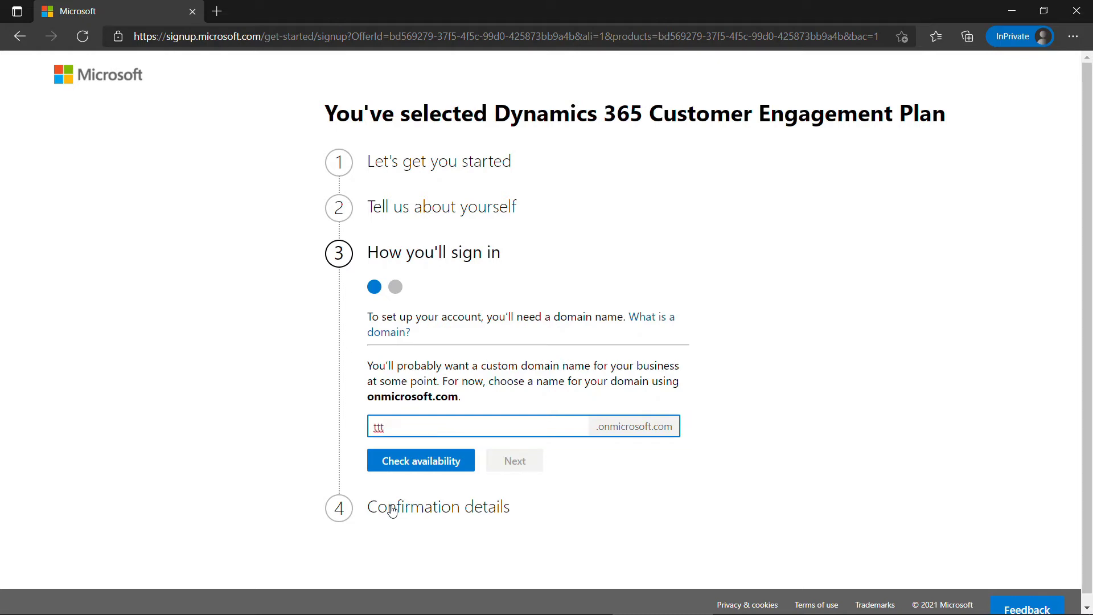
type("youtube")
left_click(385, 467)
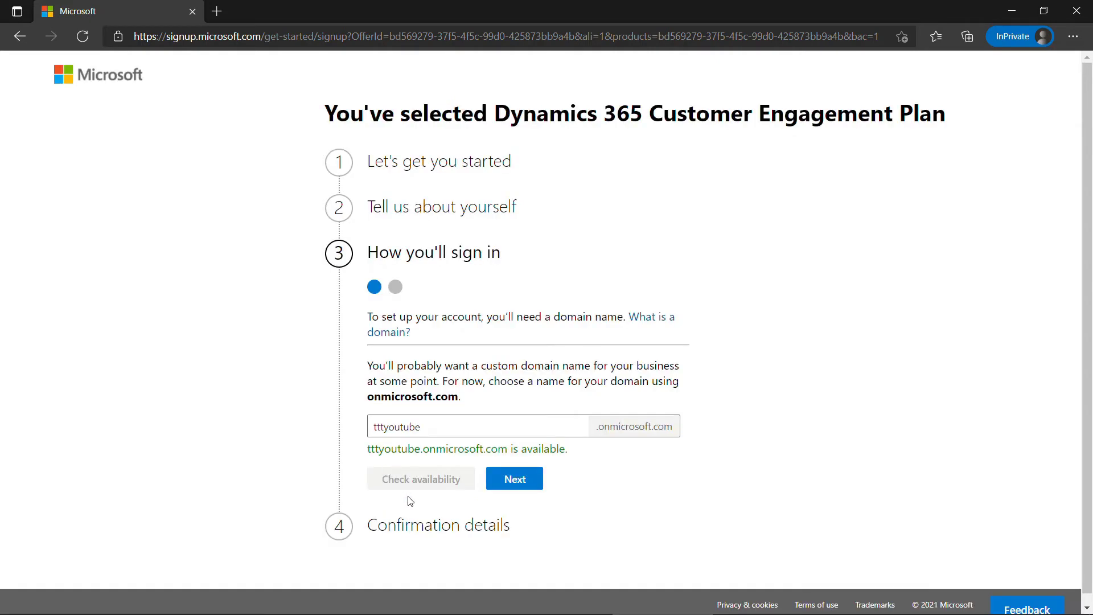
left_click(514, 479)
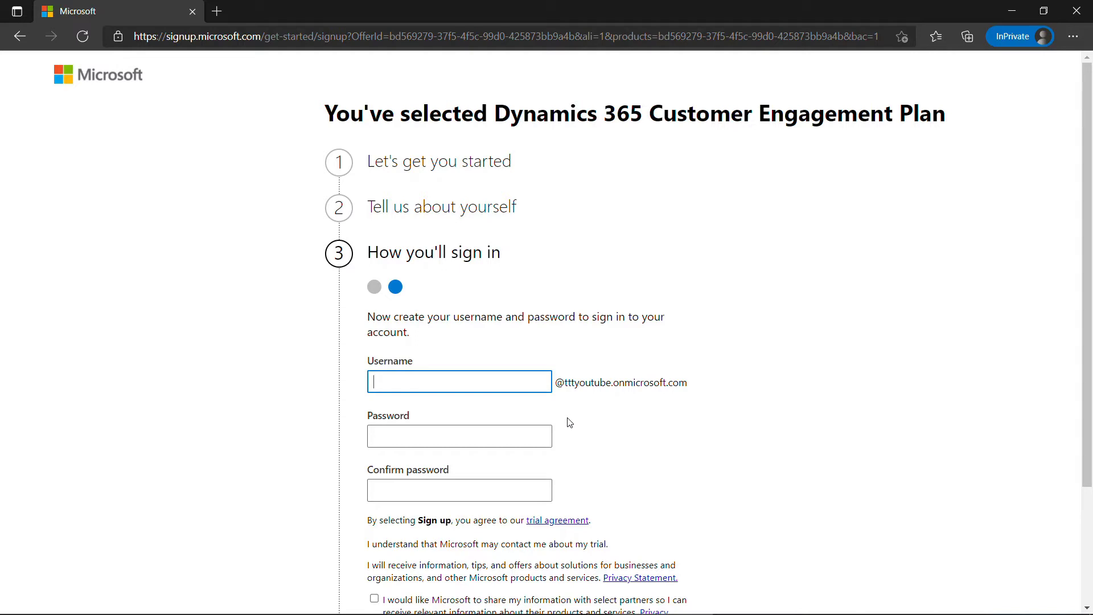
Create the account with username admin and a confirmed password, and sign up
type("admin")
key("Tab")
type("•••••••••••••")
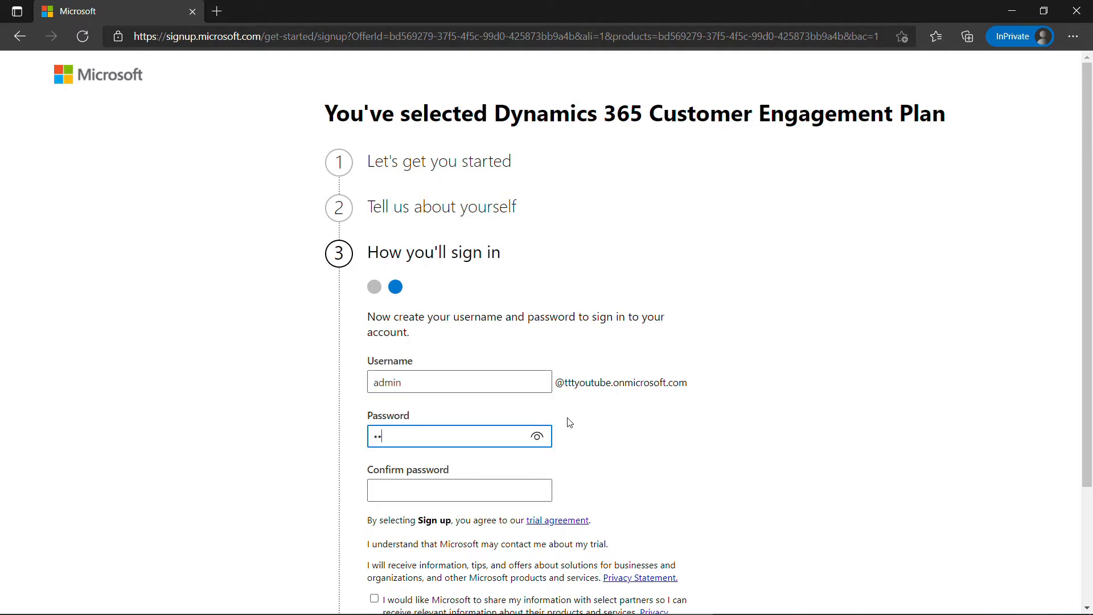
key("Tab")
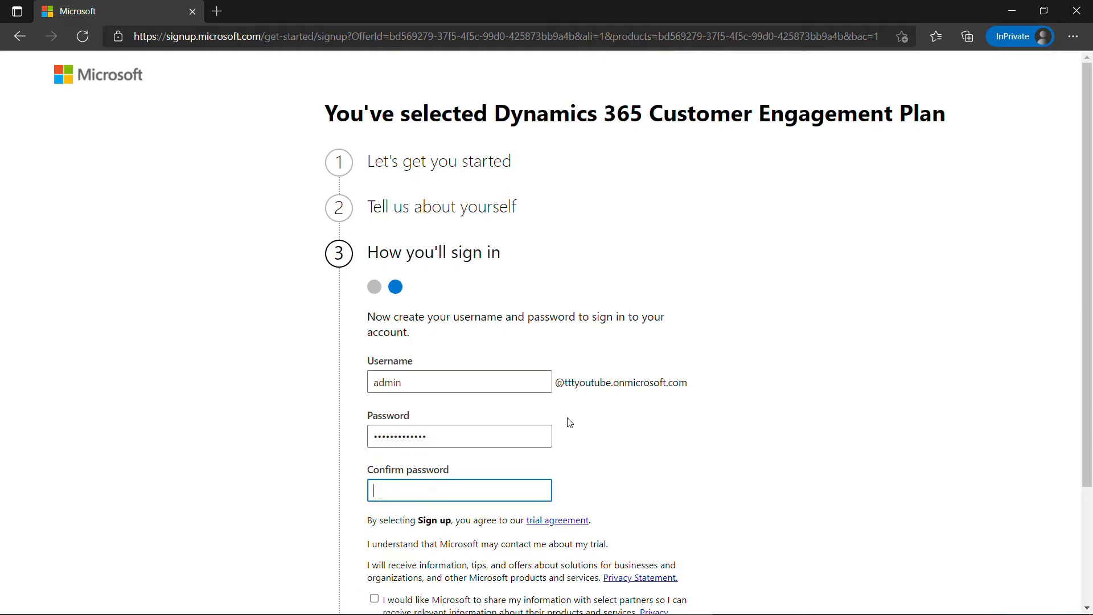
type("•••••••••••••")
scroll(570, 422, "down", 3)
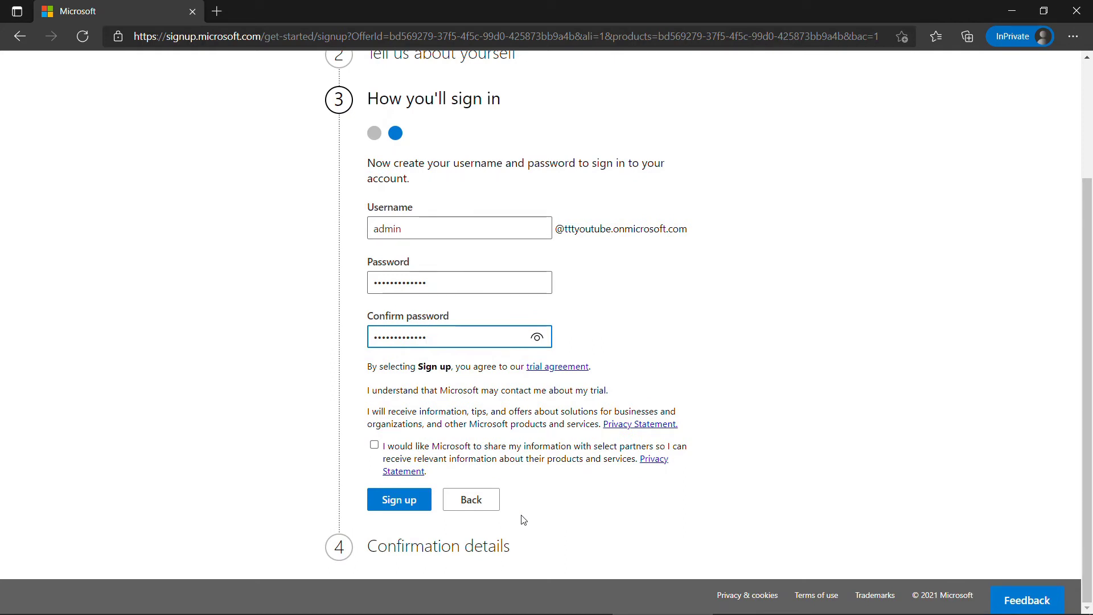
left_click(418, 509)
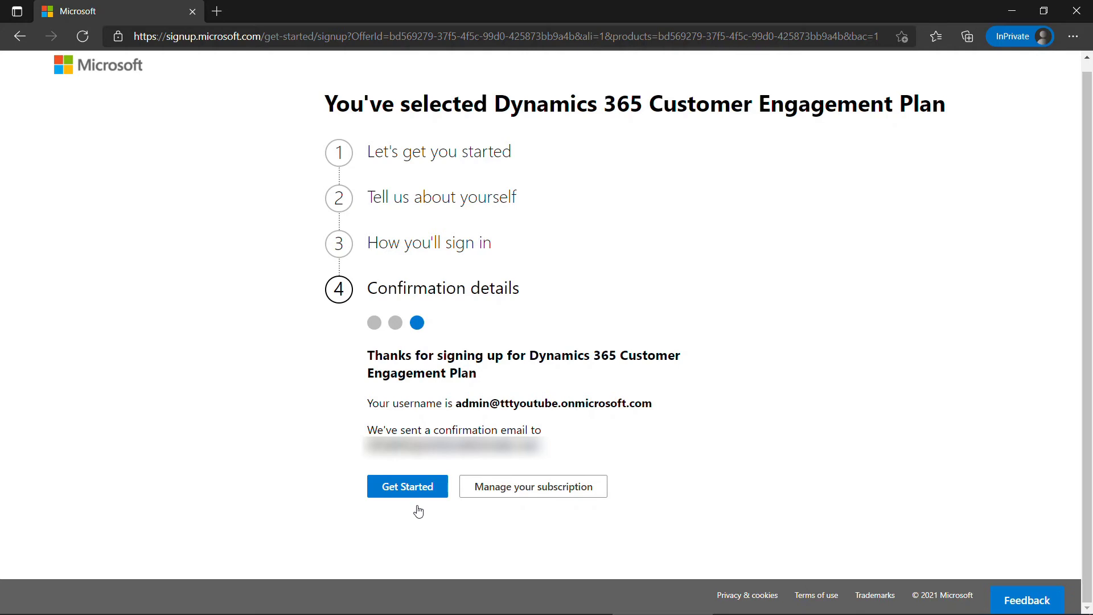
Get started to open the Power Platform admin center's environments list
left_click(396, 491)
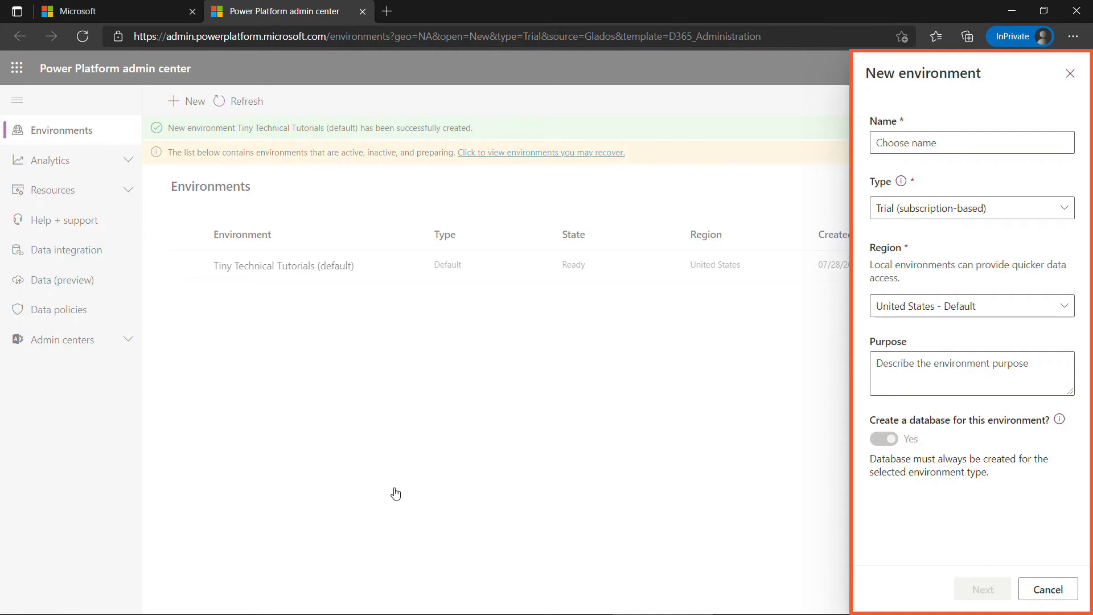
Start a new environment named TTT with type Trial (subscription-based)
left_click(1069, 75)
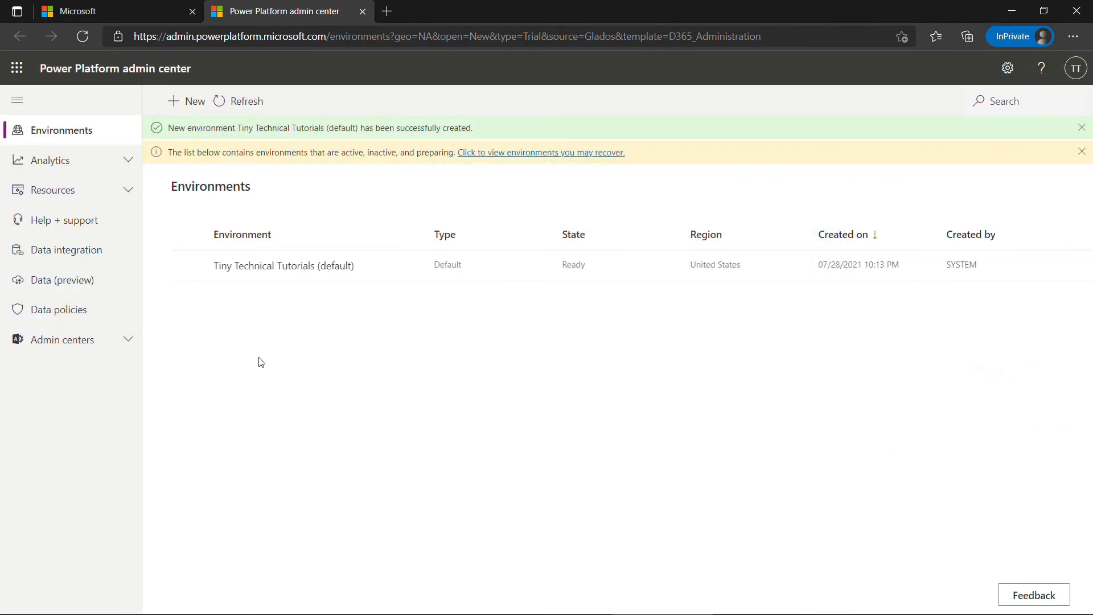
left_click(188, 103)
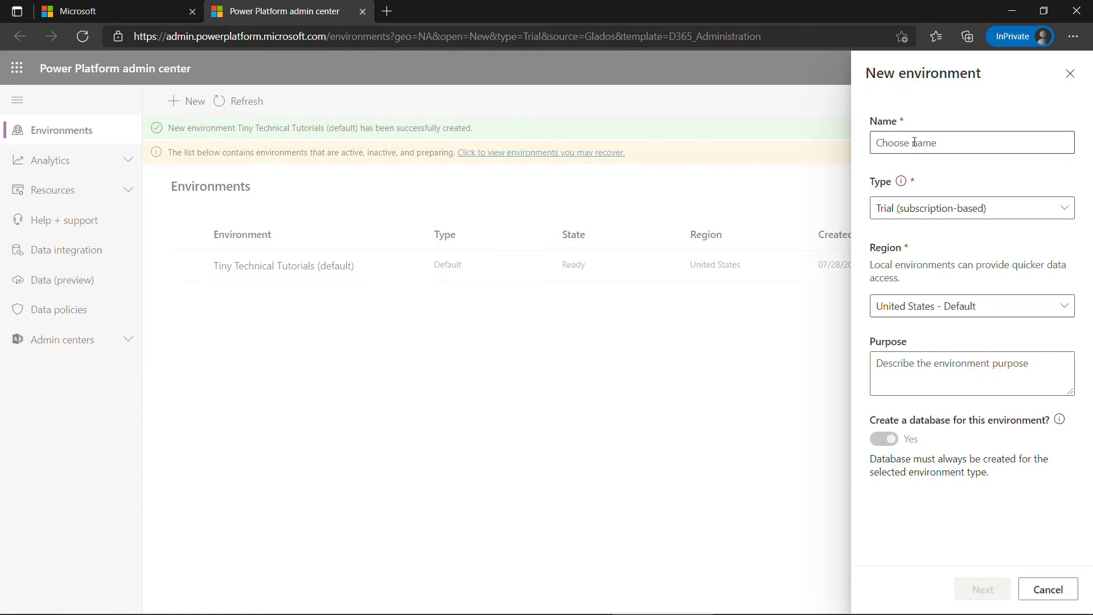
left_click(938, 143)
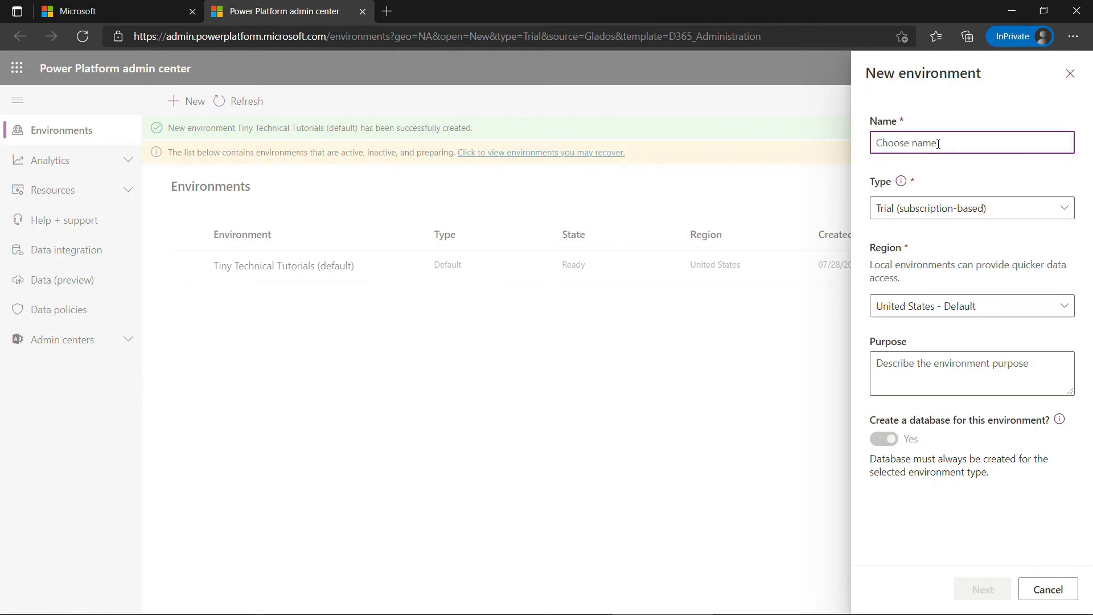
type("TTT")
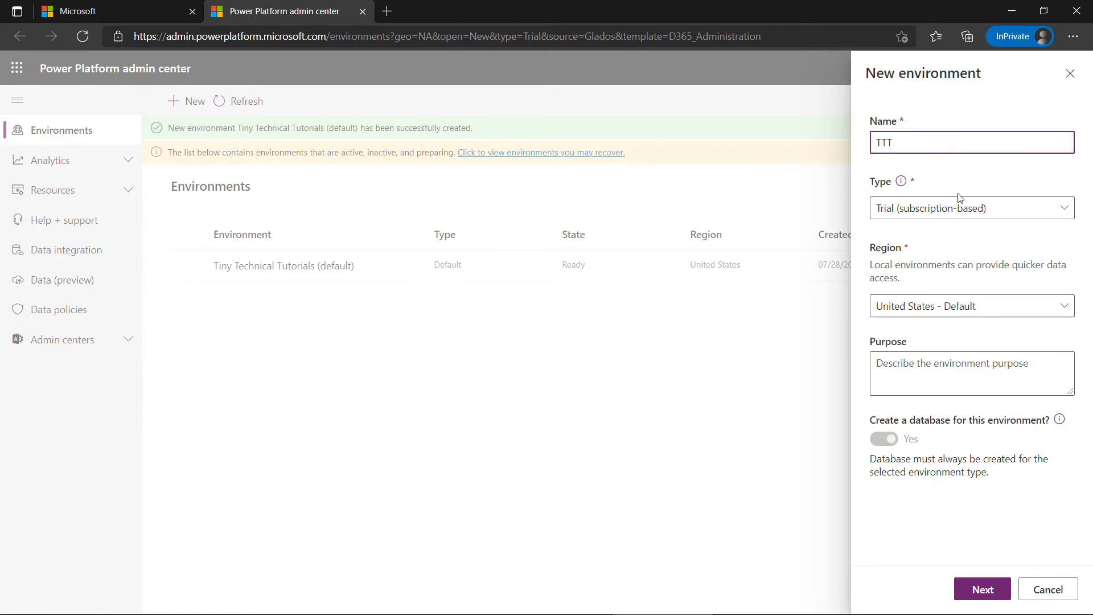
left_click(977, 209)
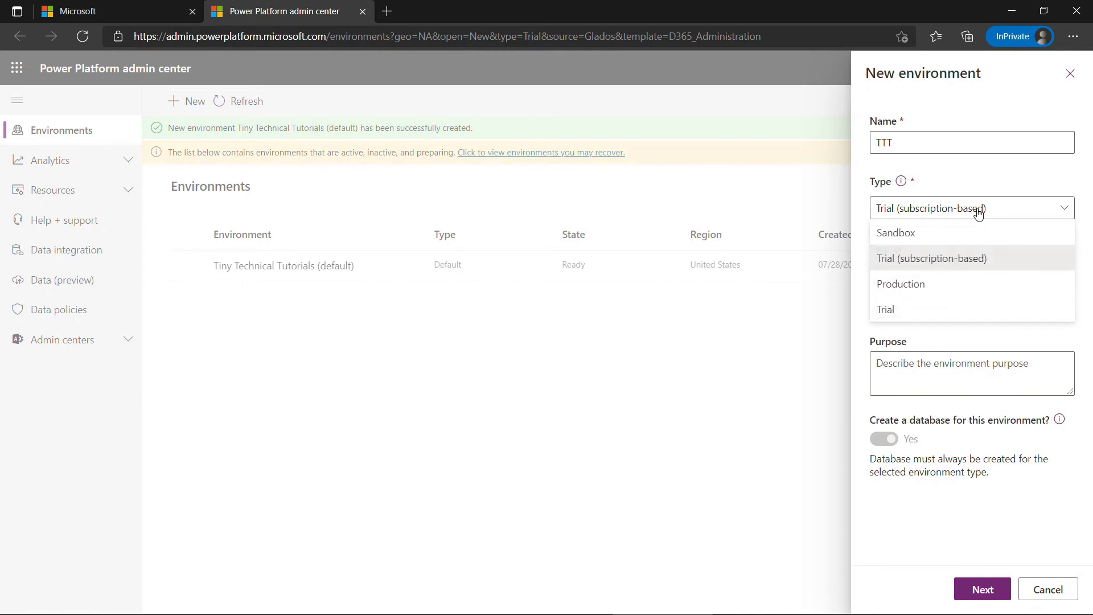
left_click(954, 263)
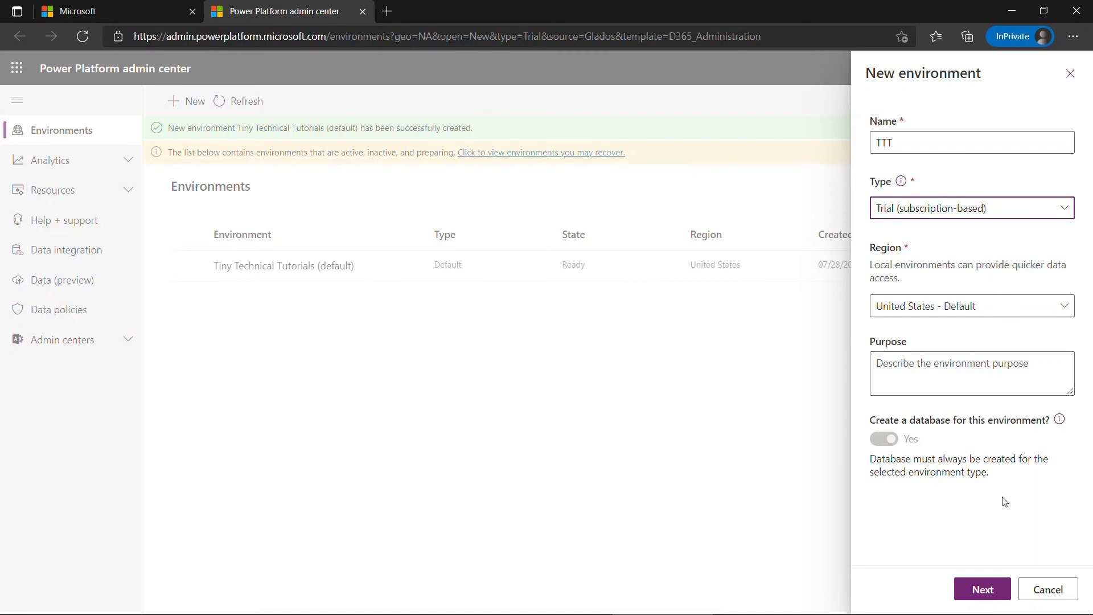
Add a database with Dynamics 365 apps enabled and all enterprise applications deployed, then save TTT
left_click(981, 587)
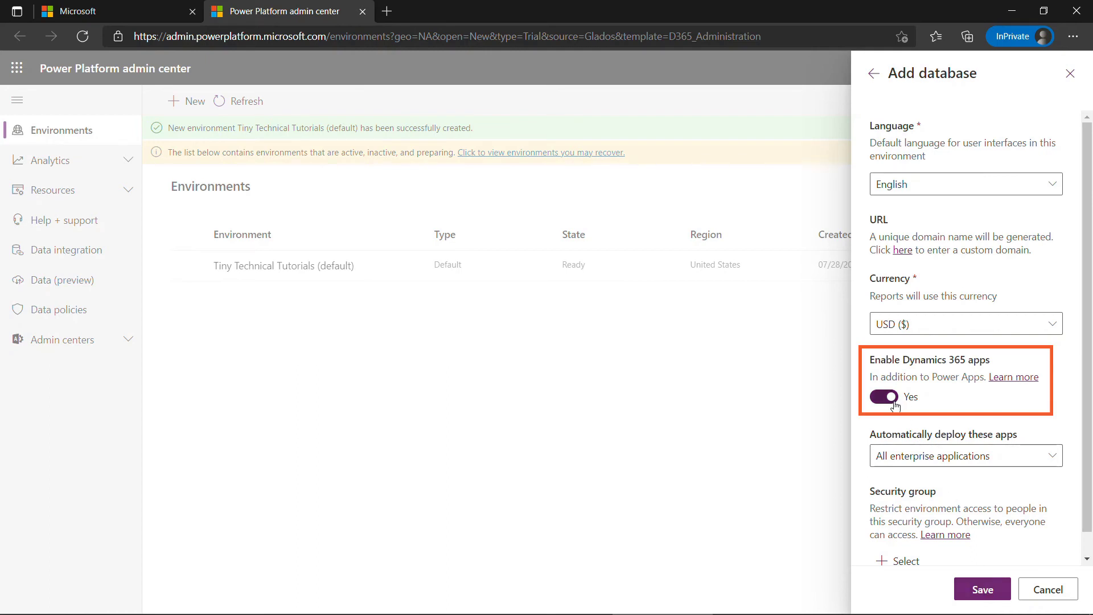
left_click(994, 462)
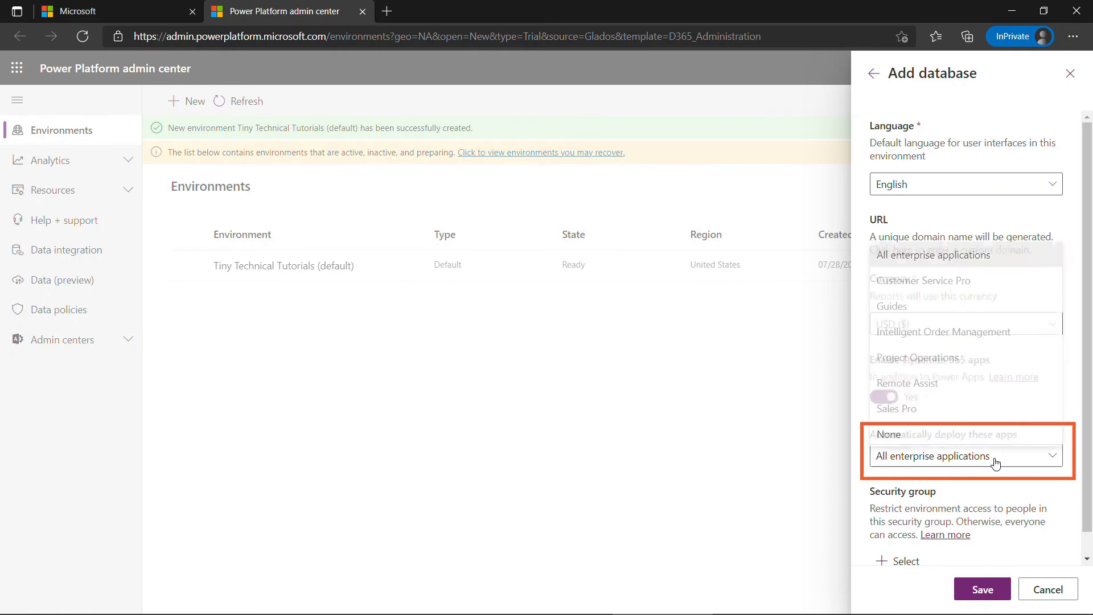
left_click(948, 256)
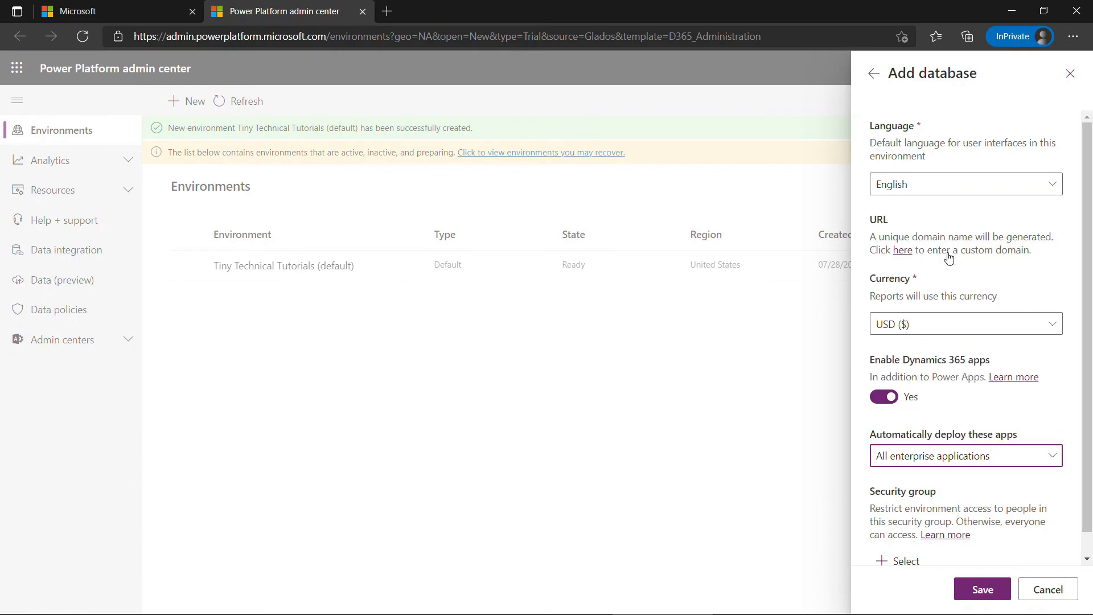
scroll(1087, 328, "down", 1)
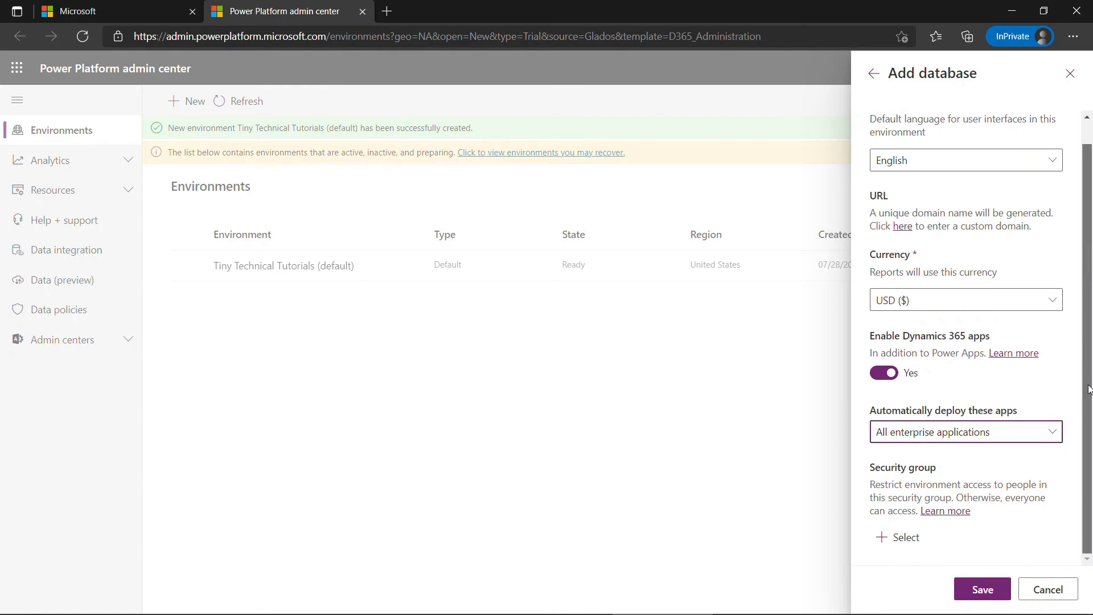
left_click(981, 590)
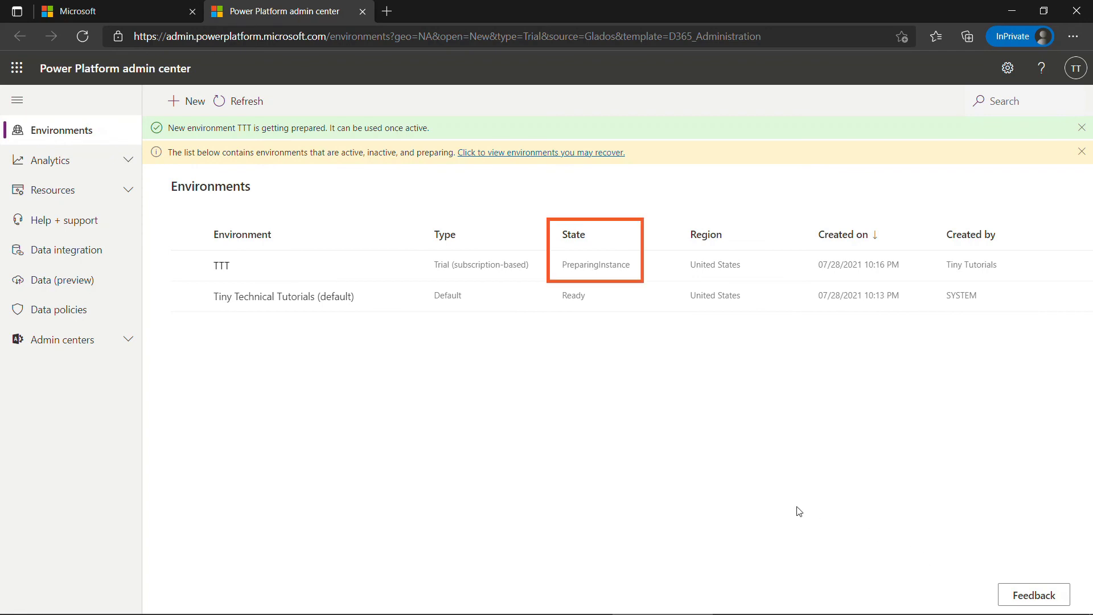
Refresh until TTT is Ready, open its details, and open its environment URL in a new tab
left_click(246, 106)
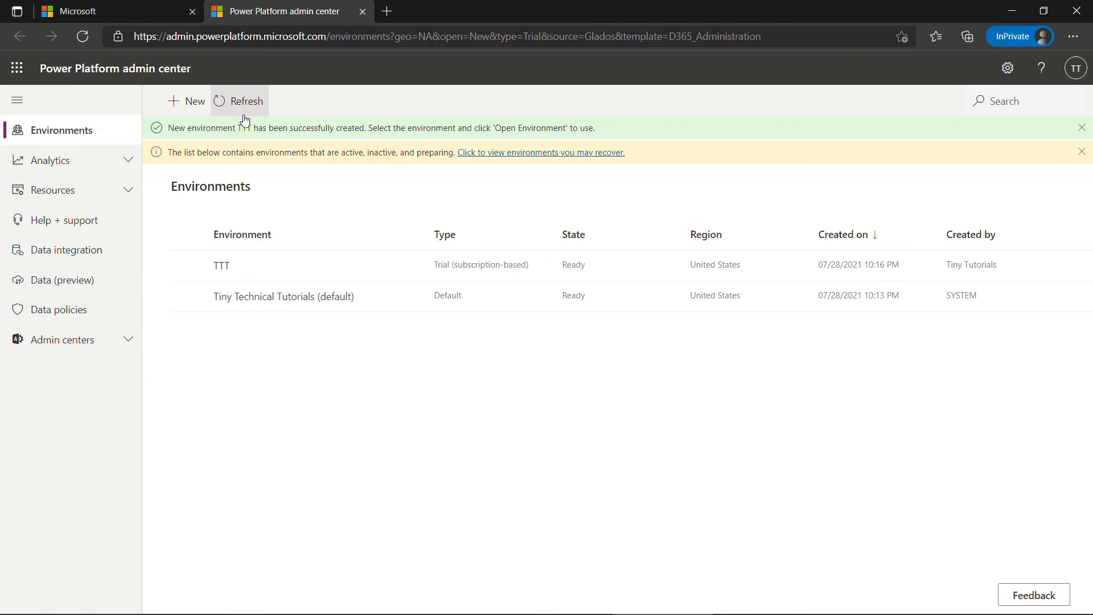
left_click(221, 266)
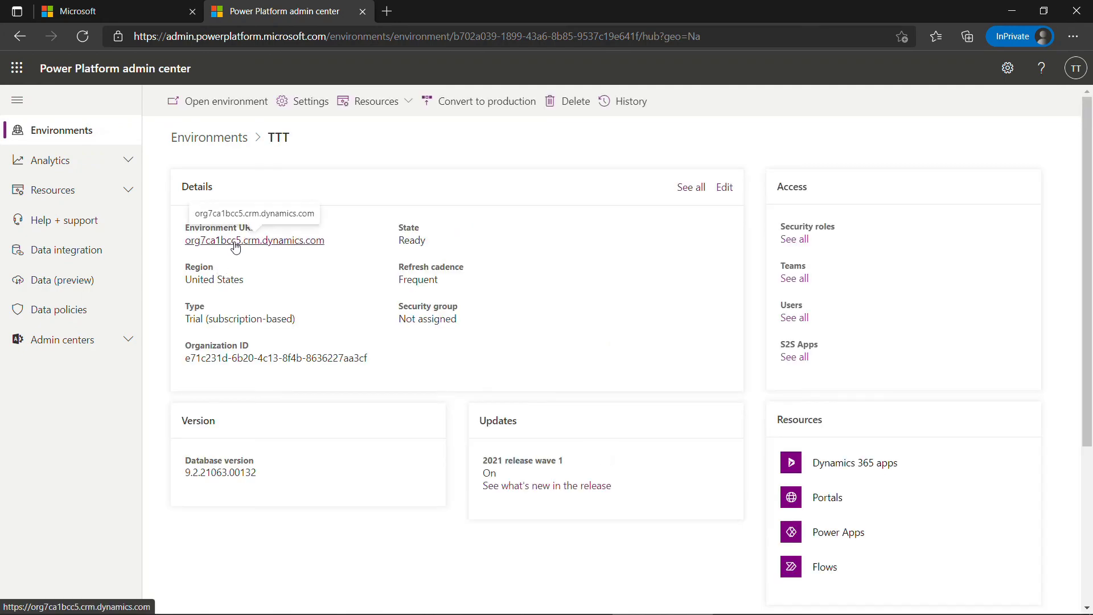
right_click(236, 246)
left_click(279, 251)
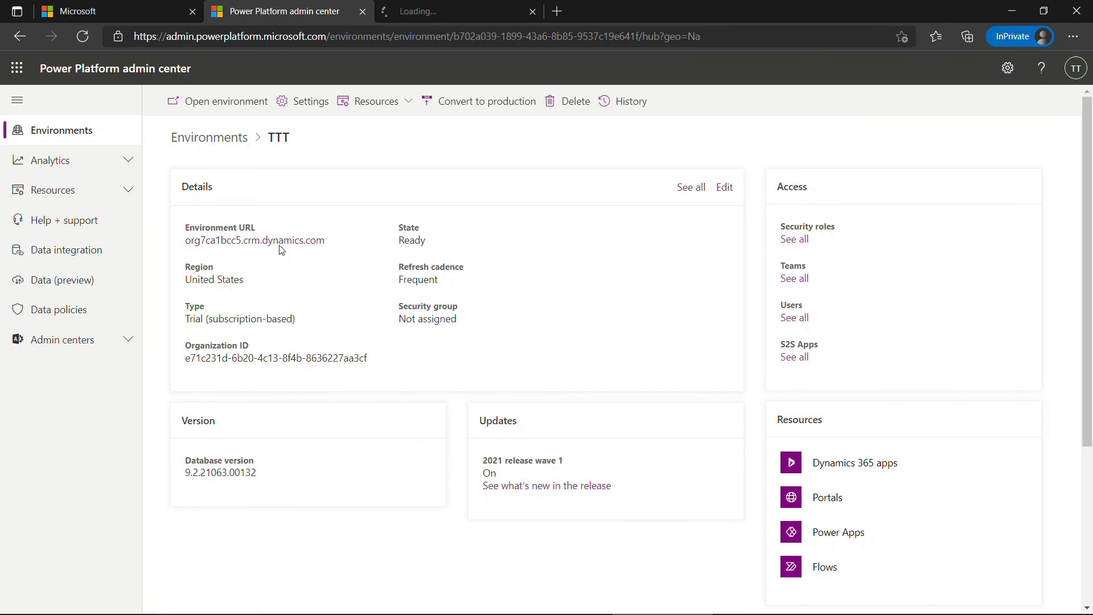
In the new tab, find Sales Hub among the TTT published apps and open it
left_click(411, 19)
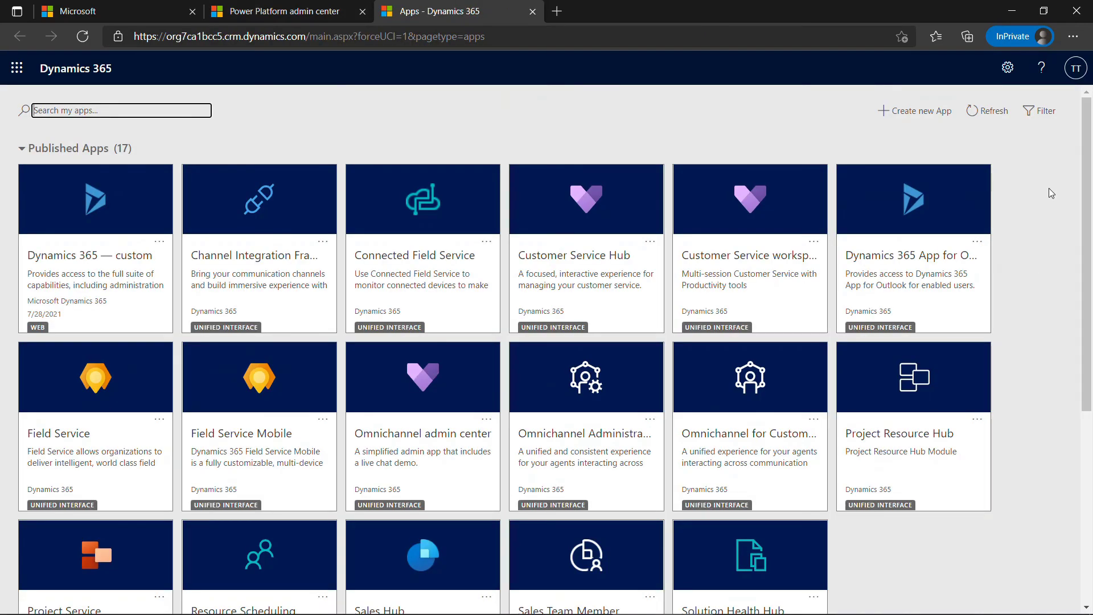
left_click_drag(1088, 180, 1080, 344)
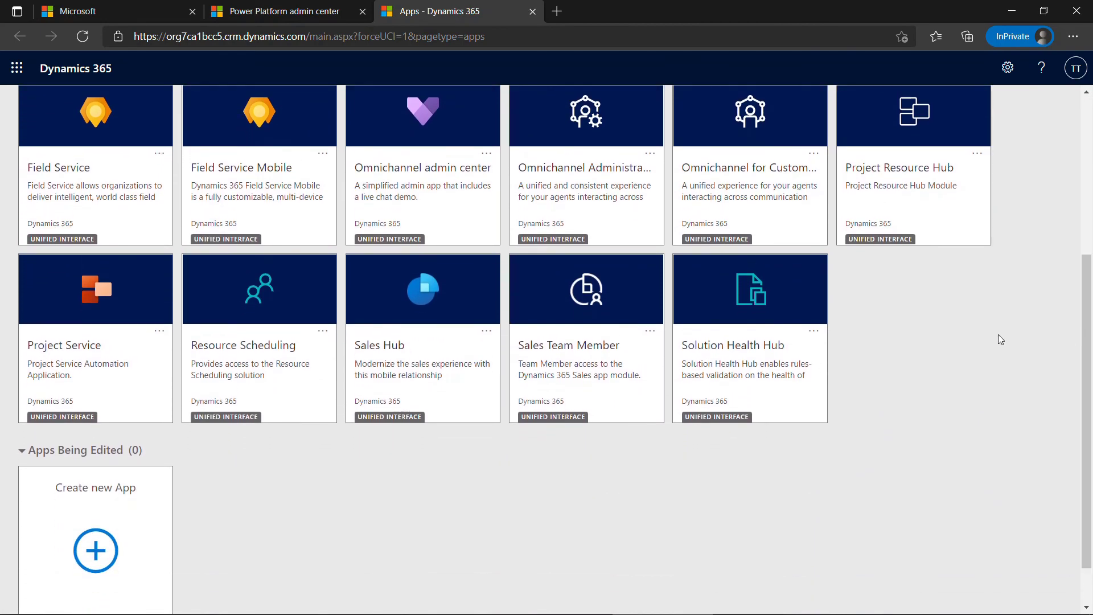
left_click(426, 380)
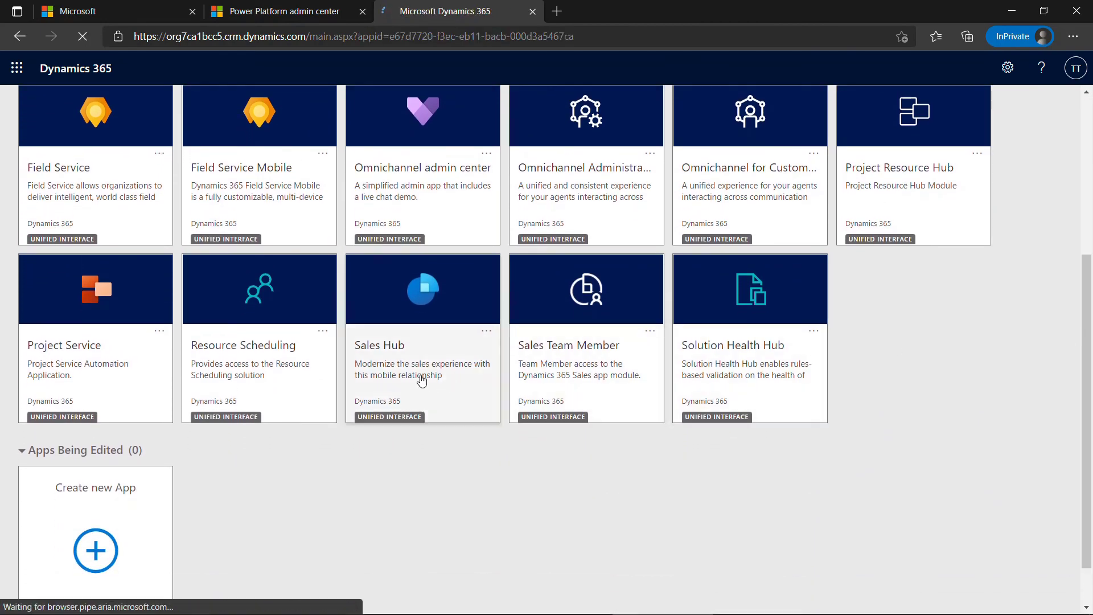